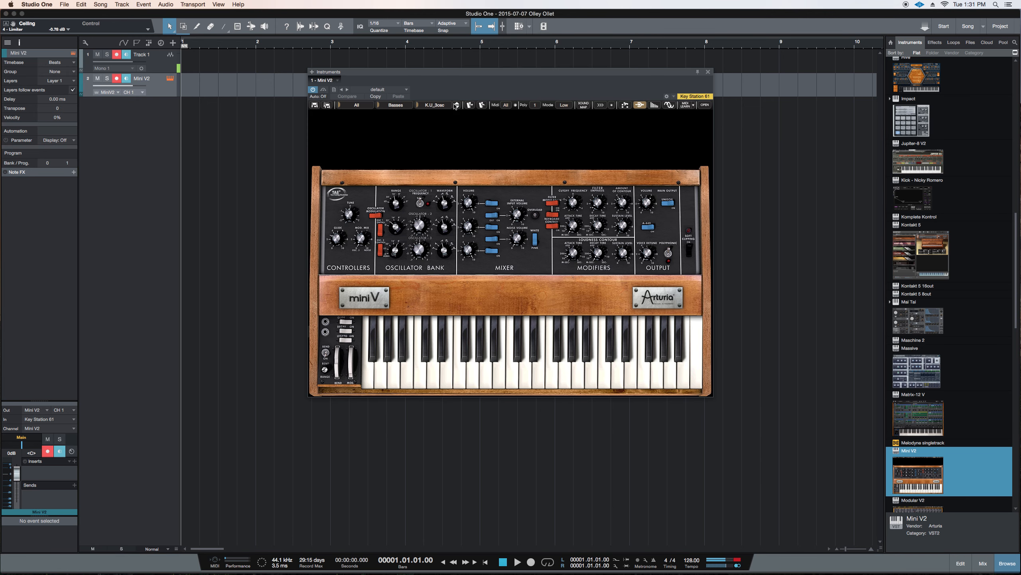
# Look up the Console command Show Channel Editor in the keyboard shortcut preferences
pyautogui.press('super+comma')
pyautogui.click(283, 153)
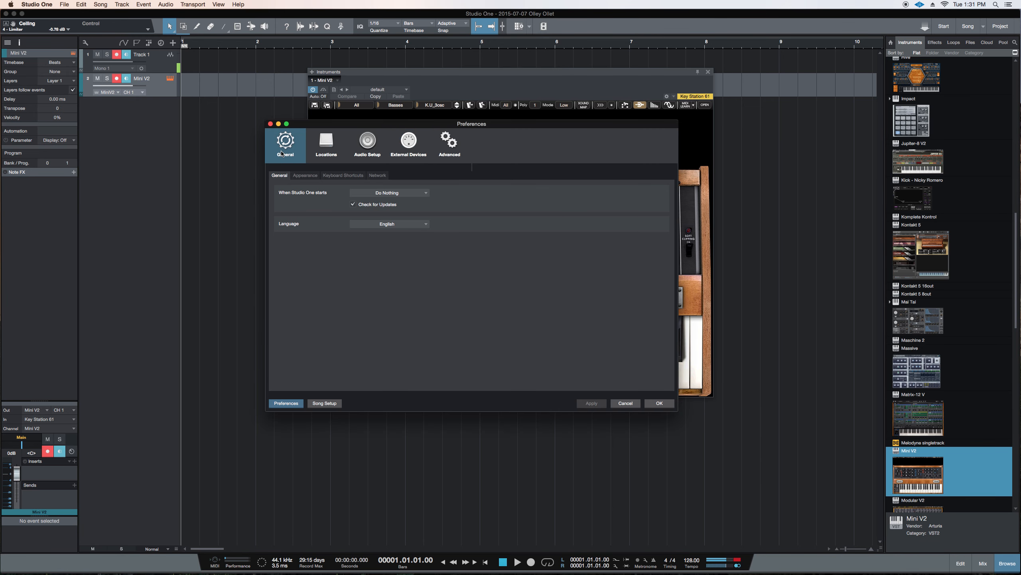
pyautogui.click(343, 177)
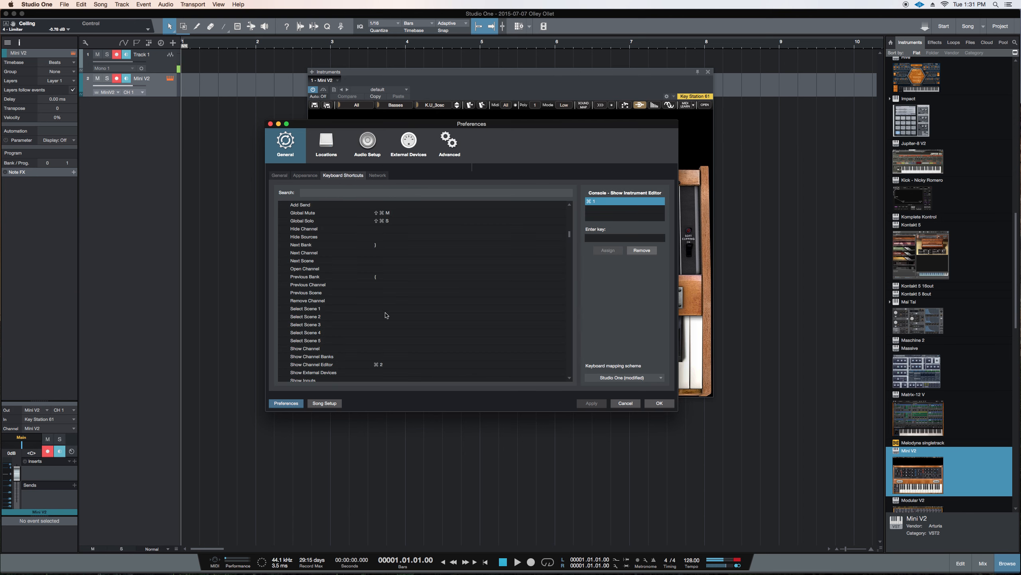
pyautogui.scroll(-1, 393, 334)
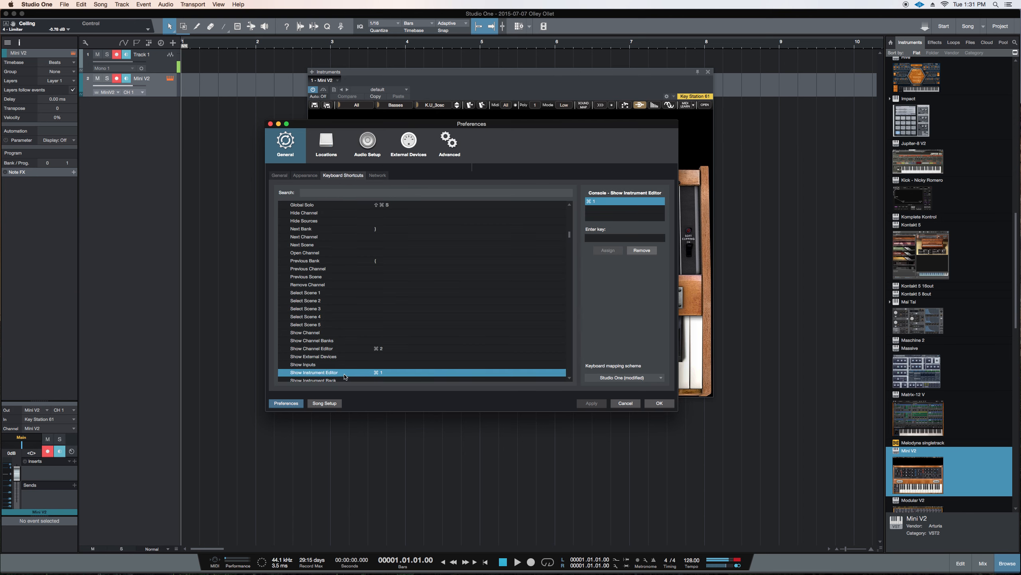
pyautogui.click(350, 351)
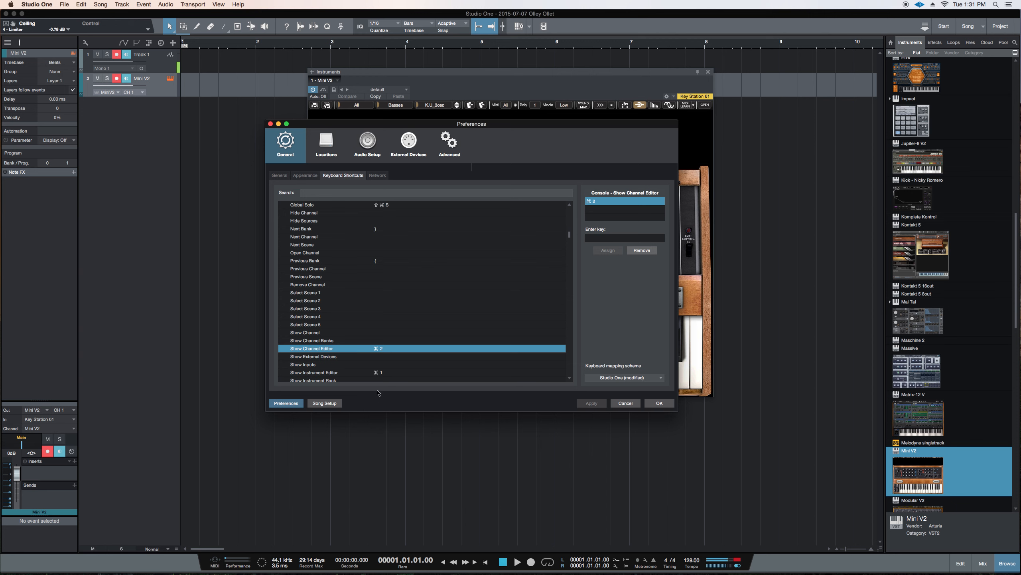
# Compare the key assignments of Show Instrument Editor and Show Channel Editor, and close the preferences
pyautogui.click(377, 373)
pyautogui.click(381, 351)
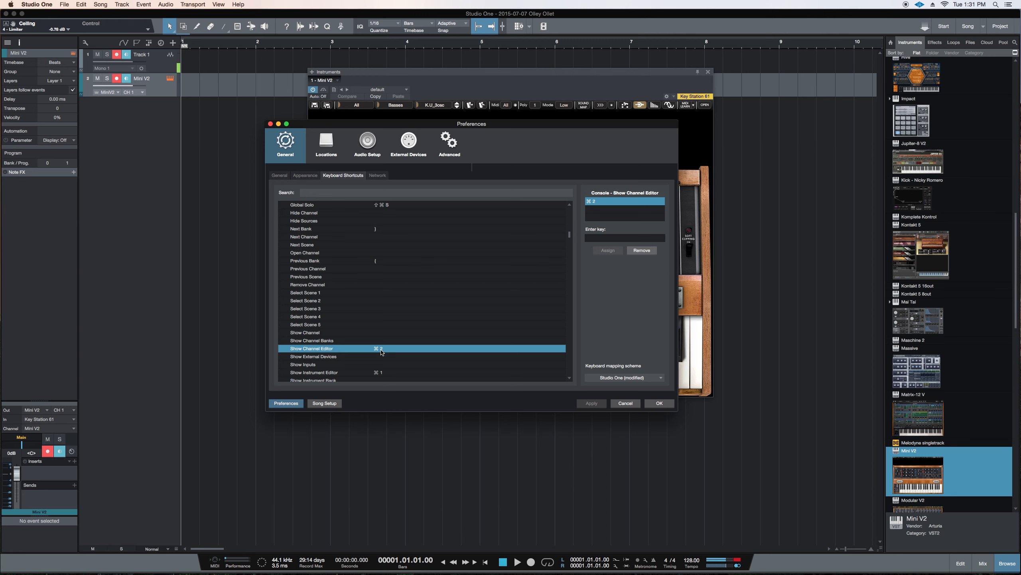
pyautogui.click(385, 374)
pyautogui.click(381, 351)
pyautogui.click(384, 374)
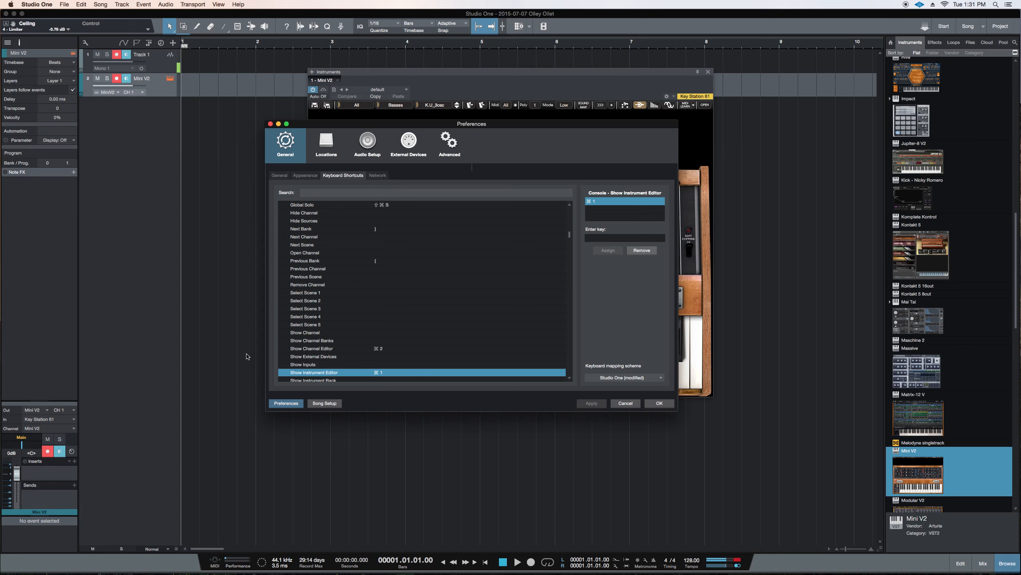
pyautogui.click(378, 349)
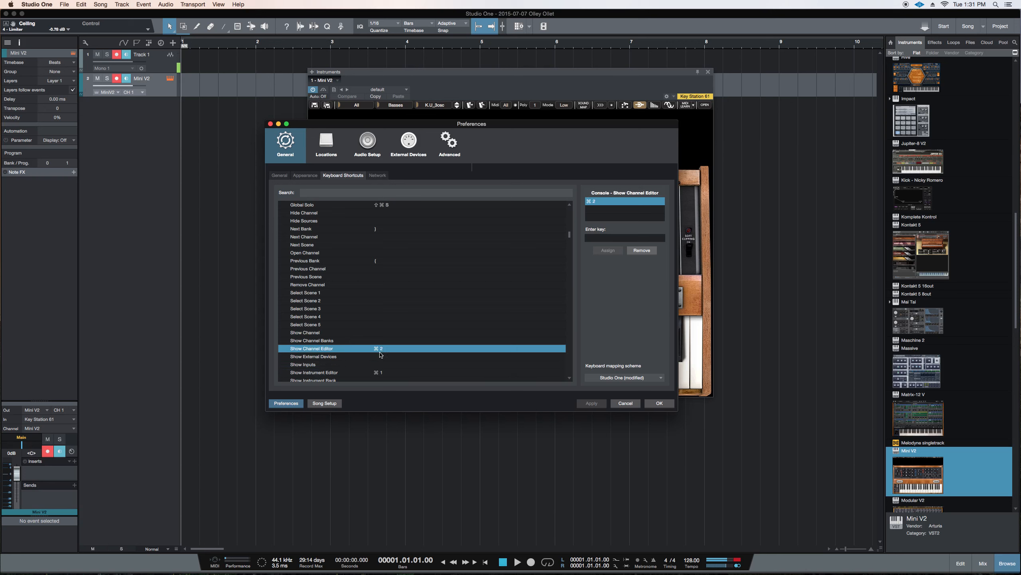
pyautogui.scroll(-5, 380, 353)
pyautogui.scroll(10, 380, 354)
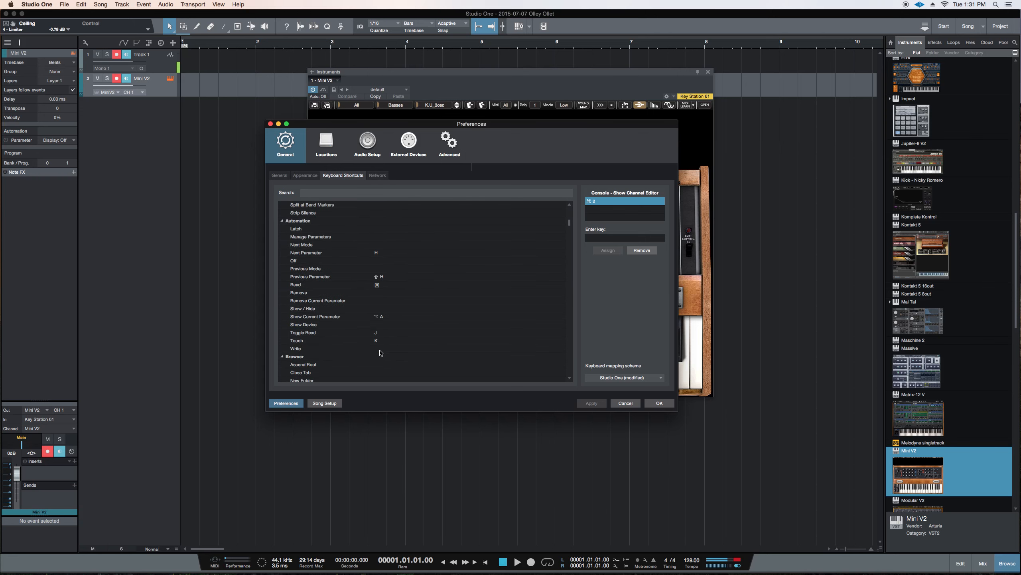
pyautogui.click(659, 403)
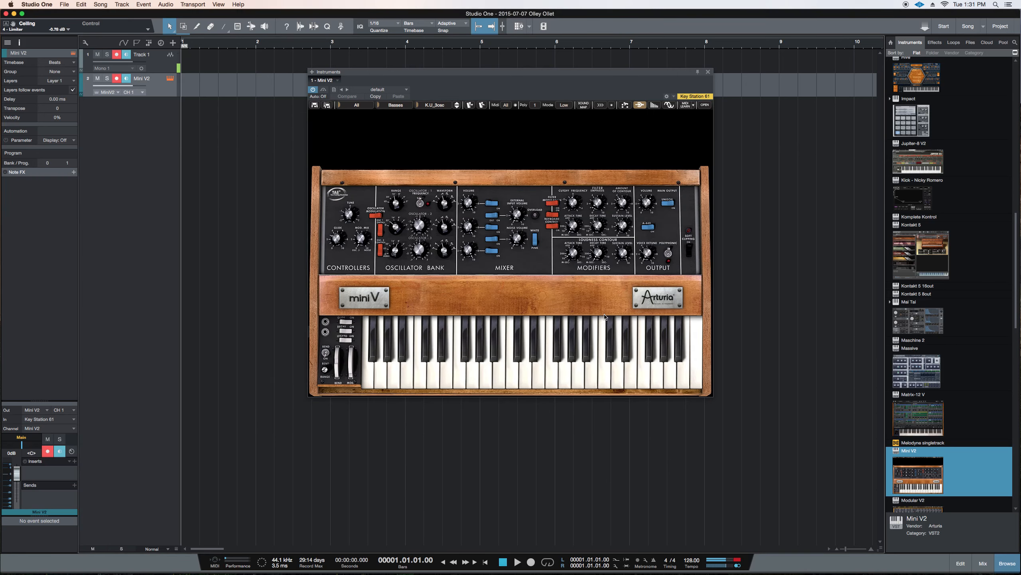
# Hide and show the Mini V2 instrument editor several times, leaving it shown
pyautogui.hotkey('shift', 'F11')
pyautogui.hotkey('shift', 'F11')
pyautogui.hotkey('shift', 'F11')
pyautogui.hotkey('shift', 'F11')
pyautogui.hotkey('shift', 'F11')
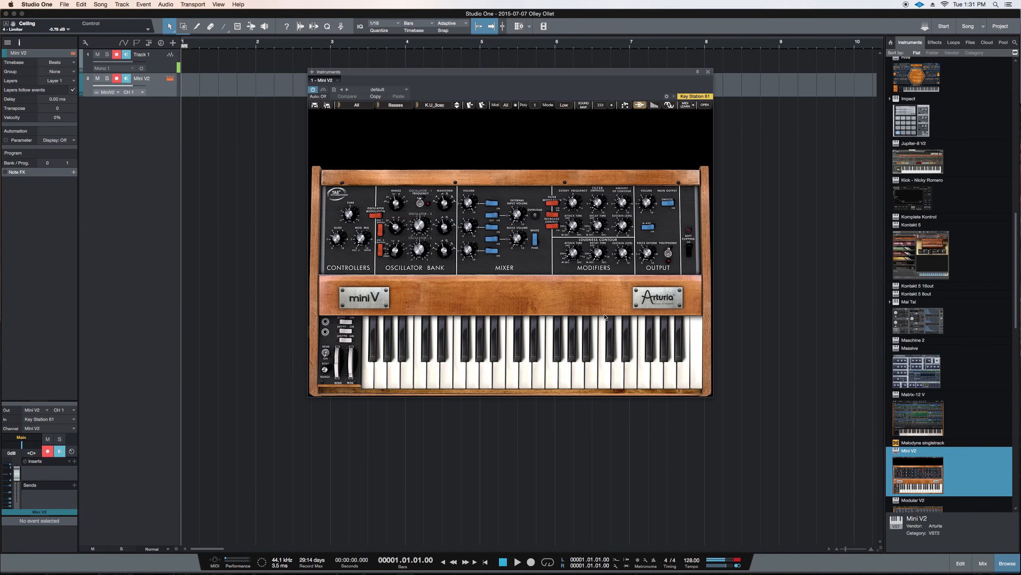
pyautogui.hotkey('shift', 'F11')
pyautogui.hotkey('shift', 'F11')
pyautogui.hotkey('shift', 'F11')
pyautogui.hotkey('shift', 'F11')
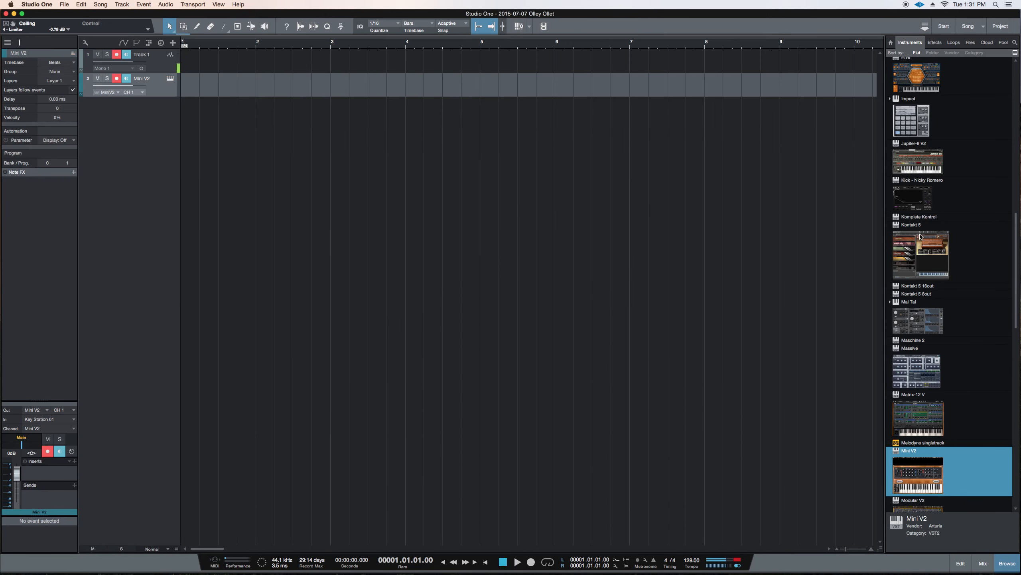
pyautogui.hotkey('shift', 'F11')
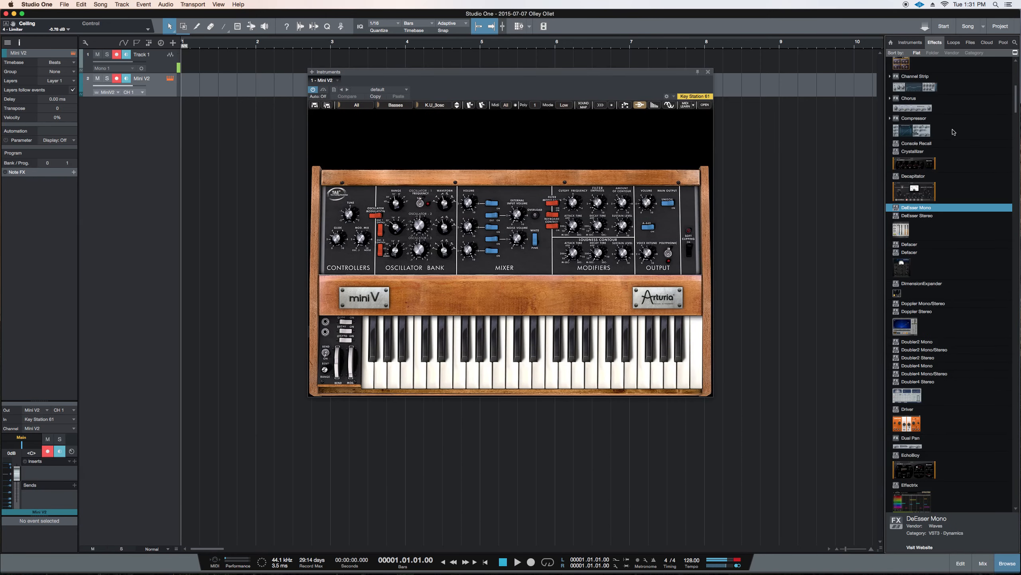
# Add the Decapitator and EchoBoy effects from the effects browser to the Mini V2 track
pyautogui.moveTo(914, 189); pyautogui.dragTo(142, 85)
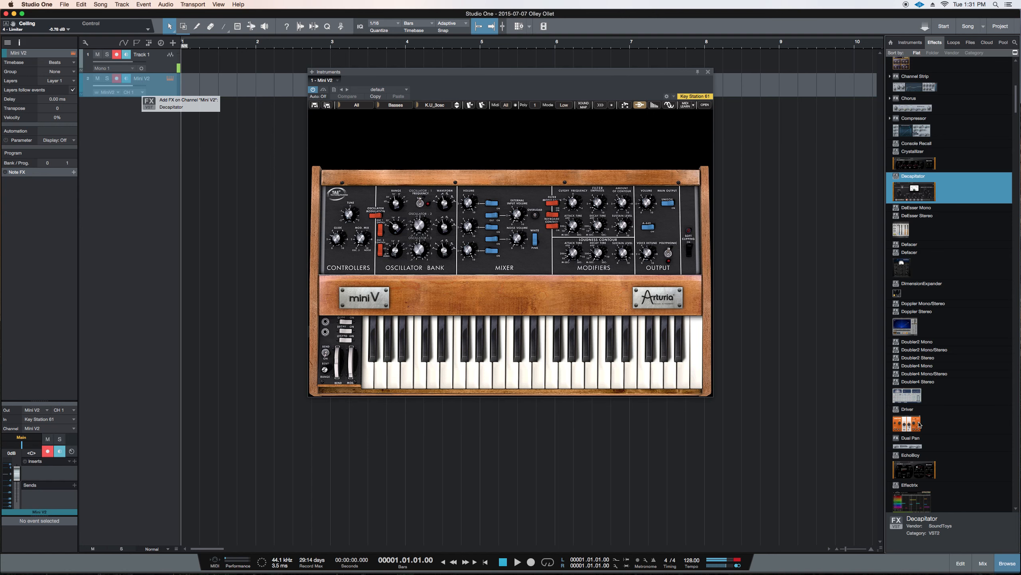
pyautogui.moveTo(914, 467); pyautogui.dragTo(174, 90)
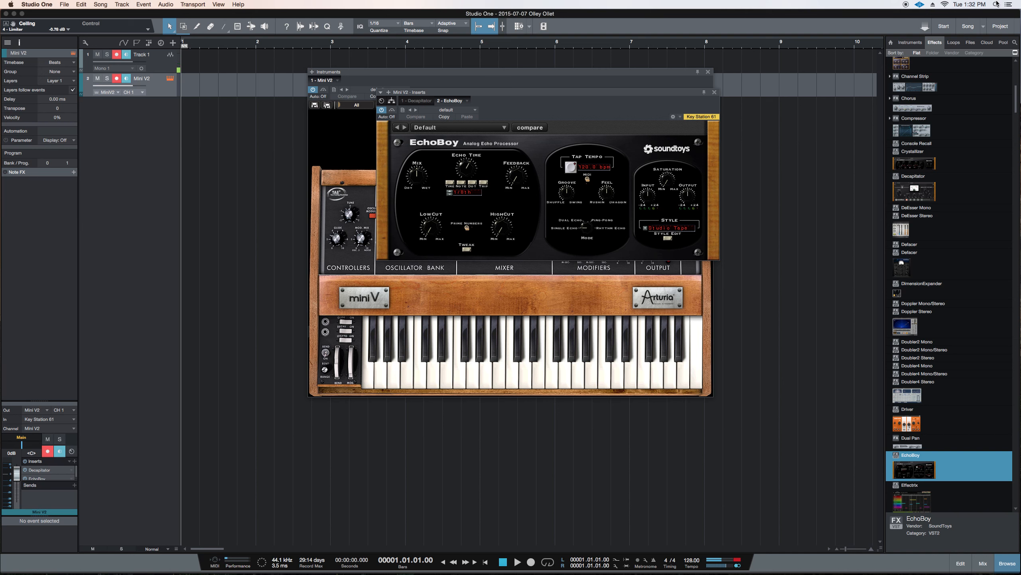
# Switch the Mini V2 insert editor back and forth between Decapitator and EchoBoy
pyautogui.hotkey('ctrl', 'Tab')
pyautogui.hotkey('ctrl', 'Tab')
pyautogui.hotkey('ctrl', 'Tab')
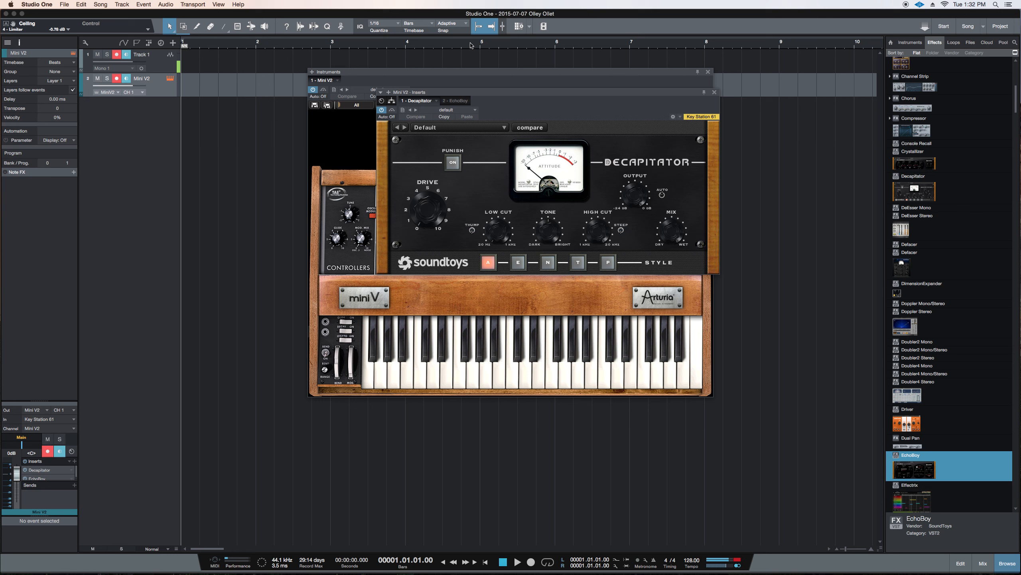
pyautogui.hotkey('ctrl', 'Tab')
pyautogui.hotkey('ctrl', 'Tab')
pyautogui.hotkey('ctrl', 'Tab')
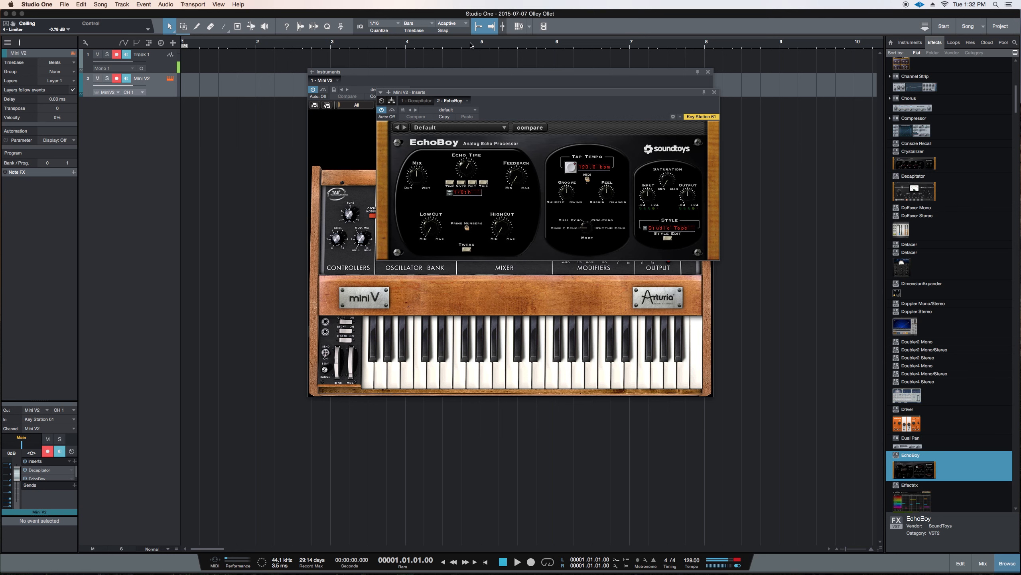
pyautogui.hotkey('ctrl', 'Tab')
pyautogui.hotkey('ctrl', 'Tab')
pyautogui.hotkey('ctrl', 'Tab')
pyautogui.hotkey('ctrl', 'Tab')
pyautogui.hotkey('ctrl', 'Tab')
pyautogui.hotkey('ctrl', 'Tab')
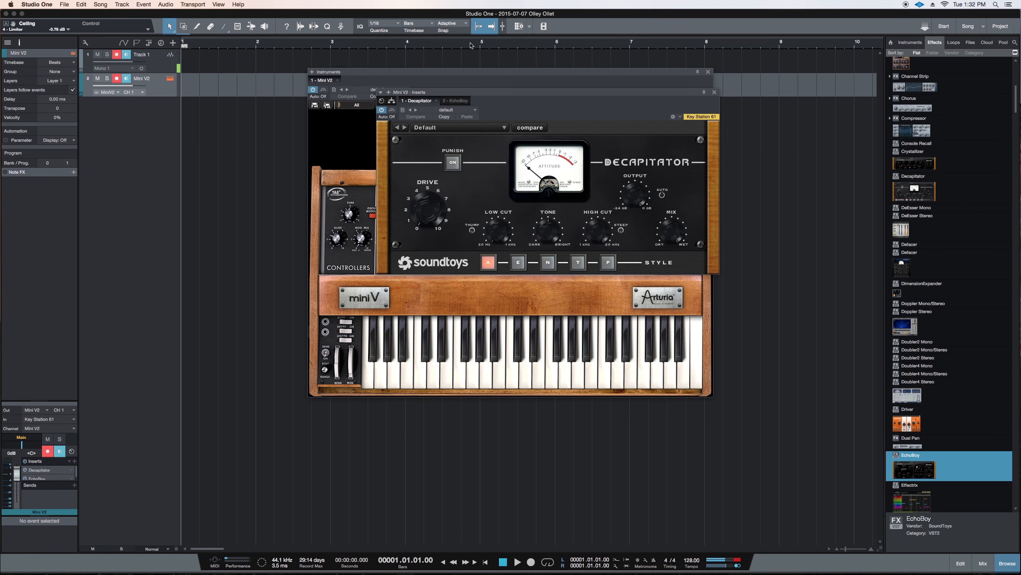
pyautogui.hotkey('ctrl', 'Tab')
pyautogui.hotkey('ctrl', 'Tab')
pyautogui.hotkey('ctrl', 'Tab')
# Hide and show the Mini V2 channel's insert editor over the instrument window, leaving EchoBoy displayed
pyautogui.hotkey('ctrl', 'Tab')
pyautogui.hotkey('ctrl', 'Tab')
pyautogui.hotkey('ctrl', 'Tab')
pyautogui.hotkey('ctrl', 'Tab')
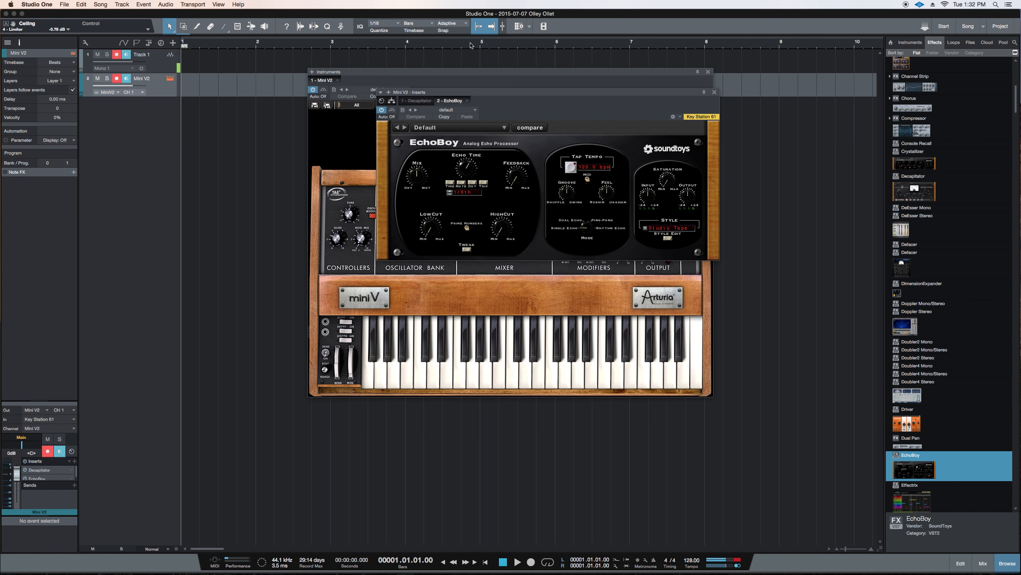
pyautogui.hotkey('ctrl', 'Tab')
pyautogui.hotkey('ctrl', 'Tab')
pyautogui.hotkey('ctrl', 'Tab')
pyautogui.hotkey('ctrl', 'Tab')
pyautogui.hotkey('ctrl', 'Tab')
pyautogui.hotkey('ctrl', 'Tab')
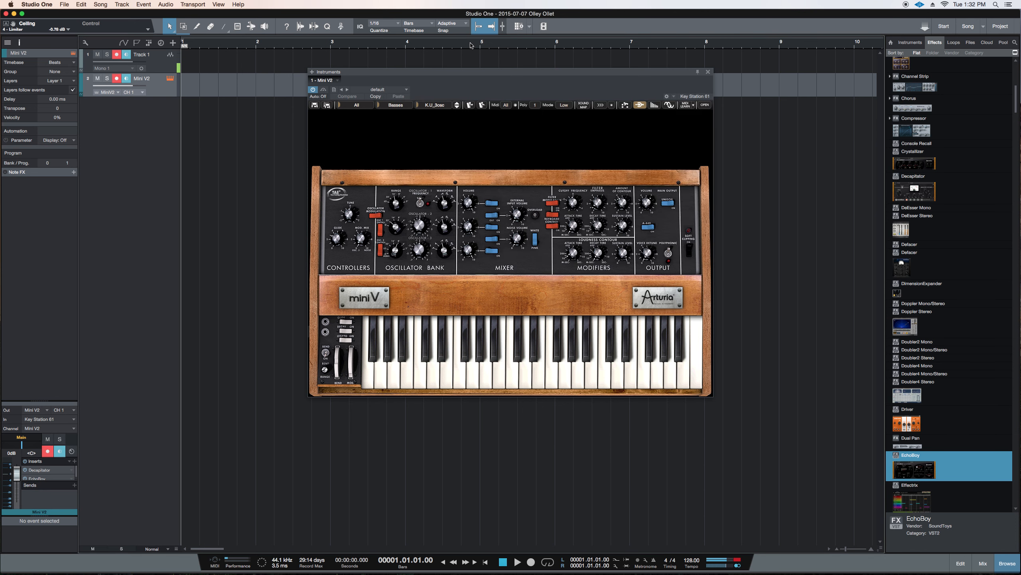
pyautogui.hotkey('ctrl', 'Tab')
pyautogui.hotkey('ctrl', 'Tab')
pyautogui.hotkey('ctrl', 'Tab')
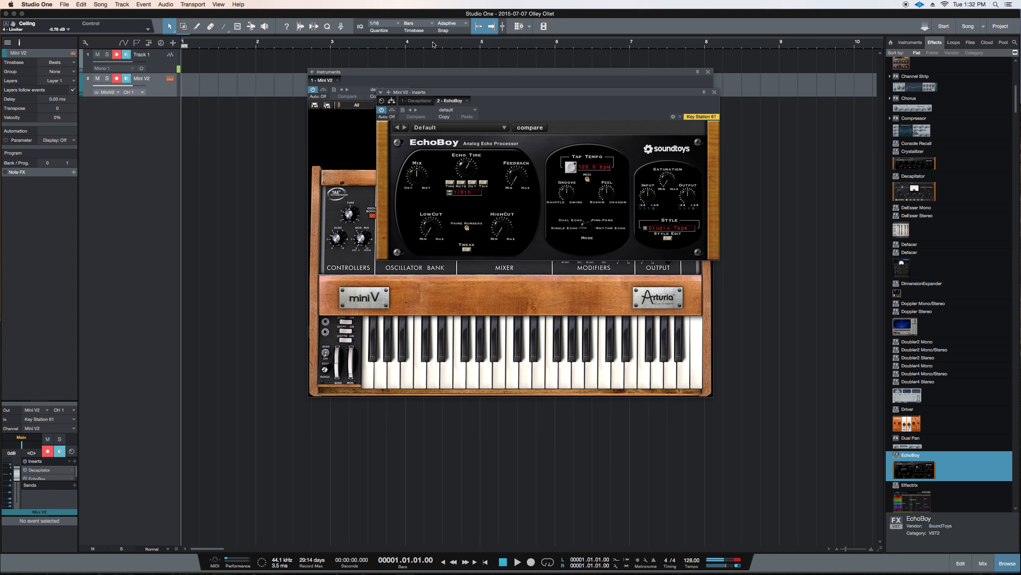
pyautogui.hotkey('ctrl', 'Tab')
pyautogui.hotkey('ctrl', 'Tab')
# Switch between the Decapitator and EchoBoy editors, and look up the Navigation command Page Down Skip in the keyboard shortcut preferences
pyautogui.press('super+comma')
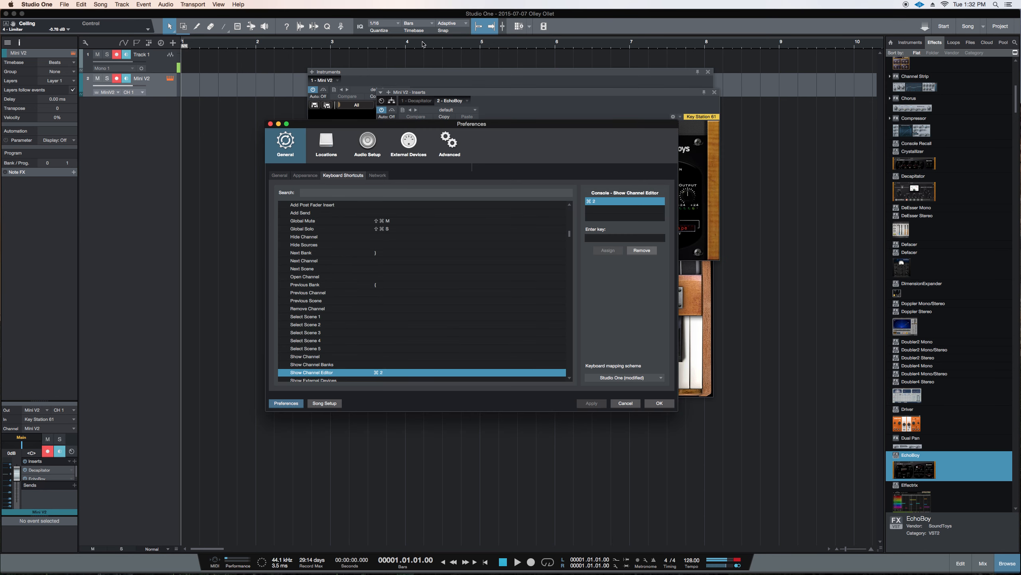
pyautogui.click(626, 402)
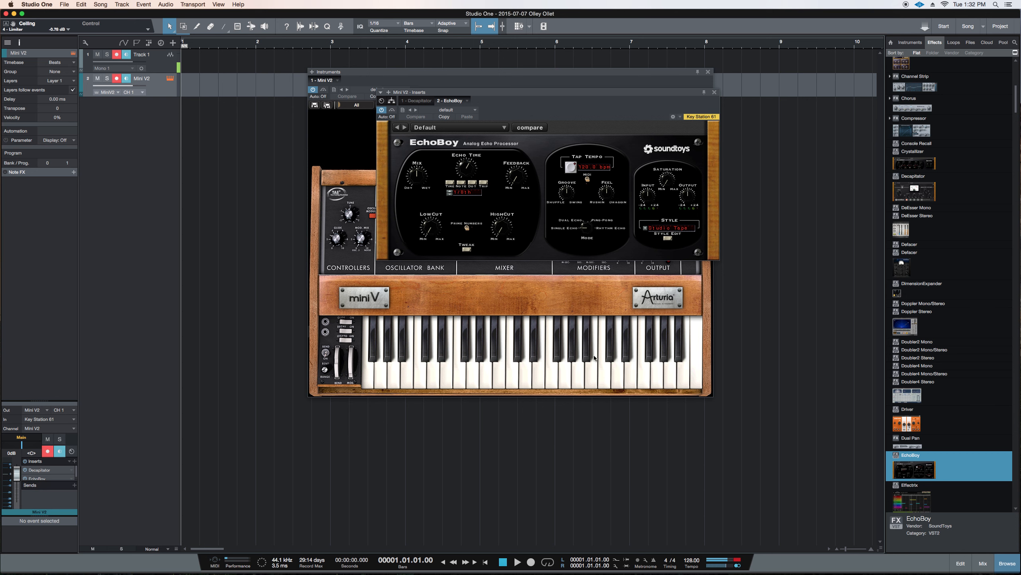
pyautogui.click(418, 100)
pyautogui.click(449, 101)
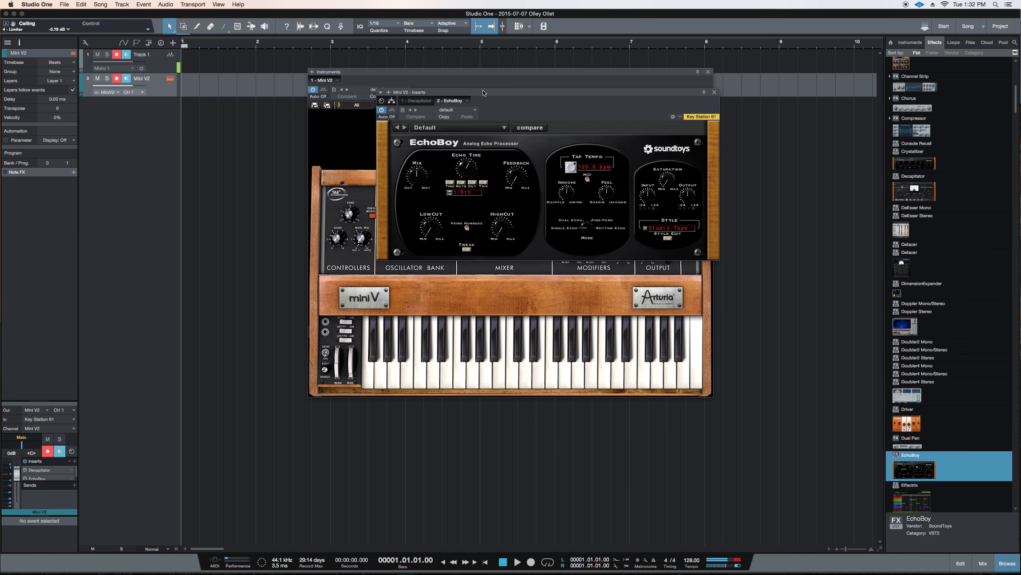
pyautogui.press('super+comma')
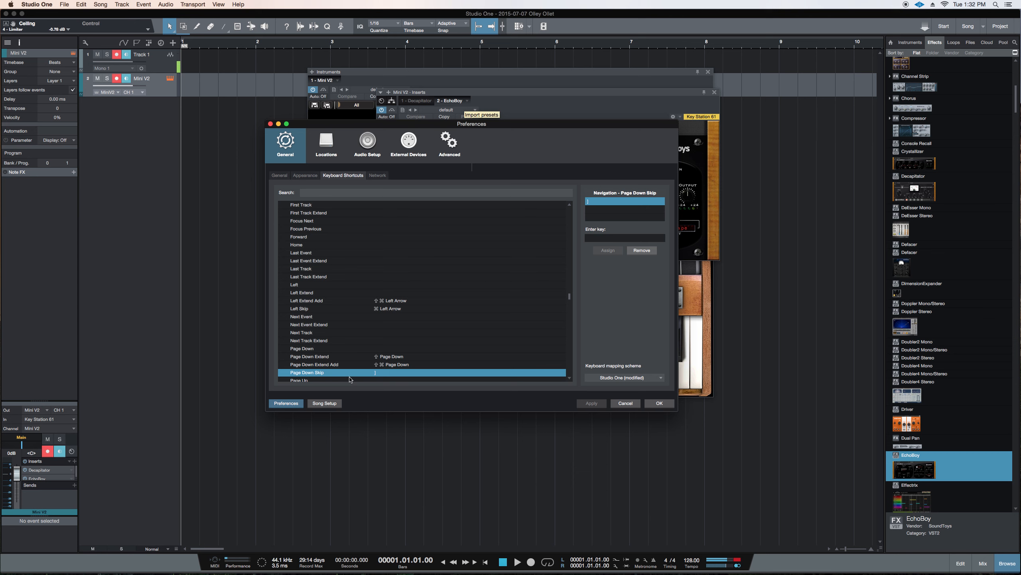
pyautogui.scroll(-5, 350, 376)
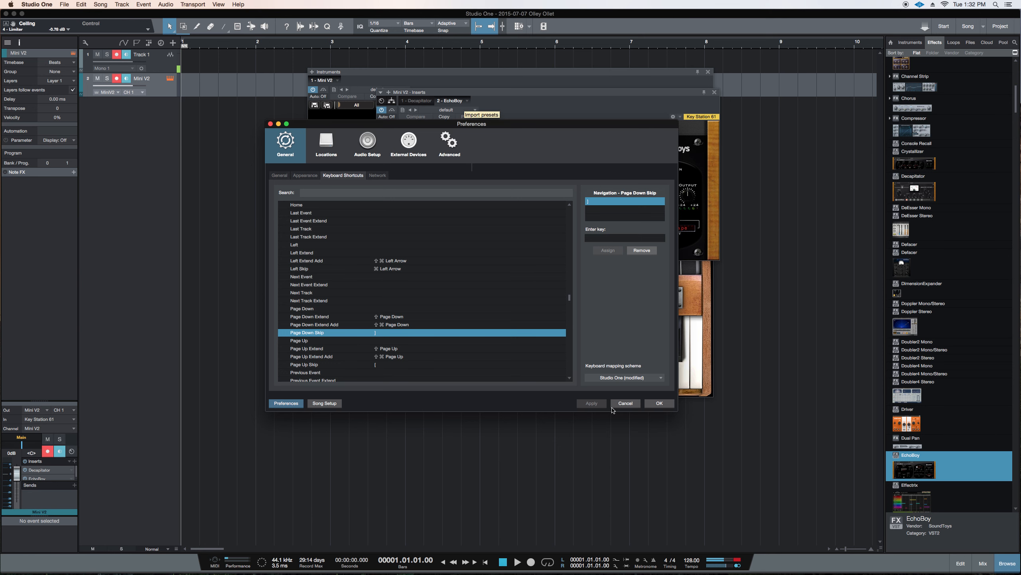
pyautogui.click(659, 403)
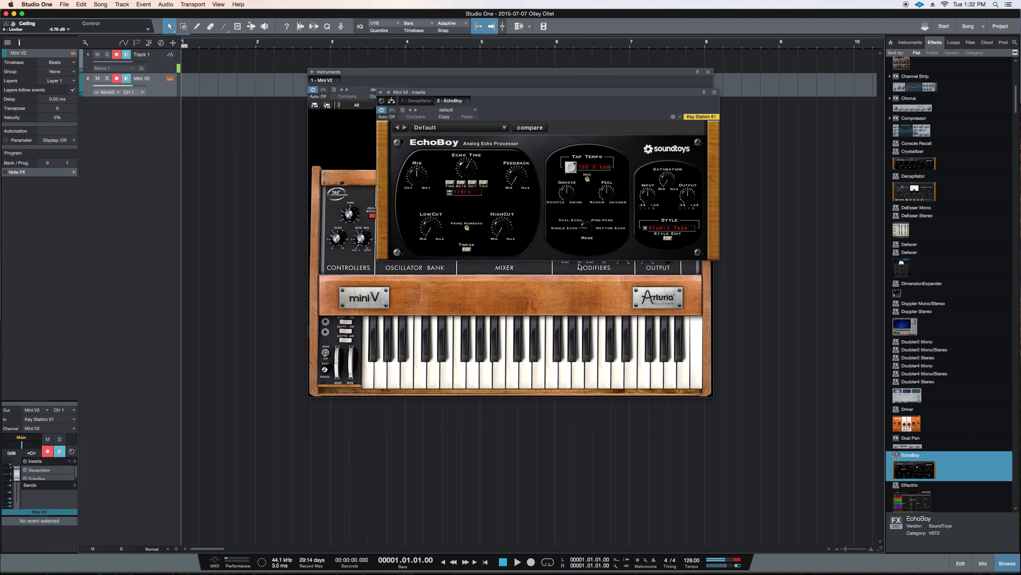
# Separate the Mini V2 and EchoBoy windows, and reposition the Mini V2 window over the arrangement
pyautogui.moveTo(484, 68); pyautogui.dragTo(234, 64)
pyautogui.click(575, 97)
pyautogui.moveTo(575, 95); pyautogui.dragTo(672, 79)
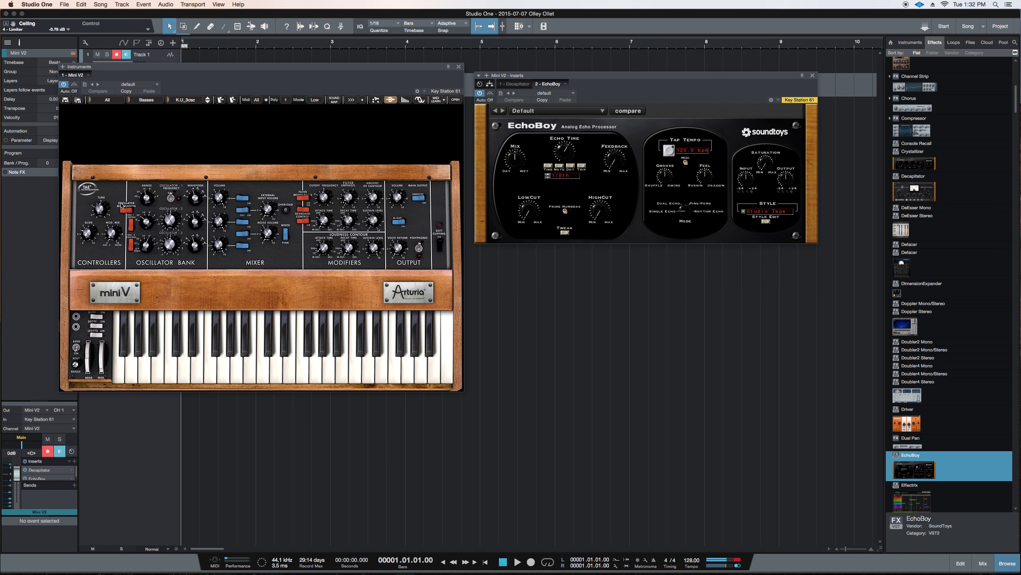
pyautogui.moveTo(218, 71); pyautogui.dragTo(361, 86)
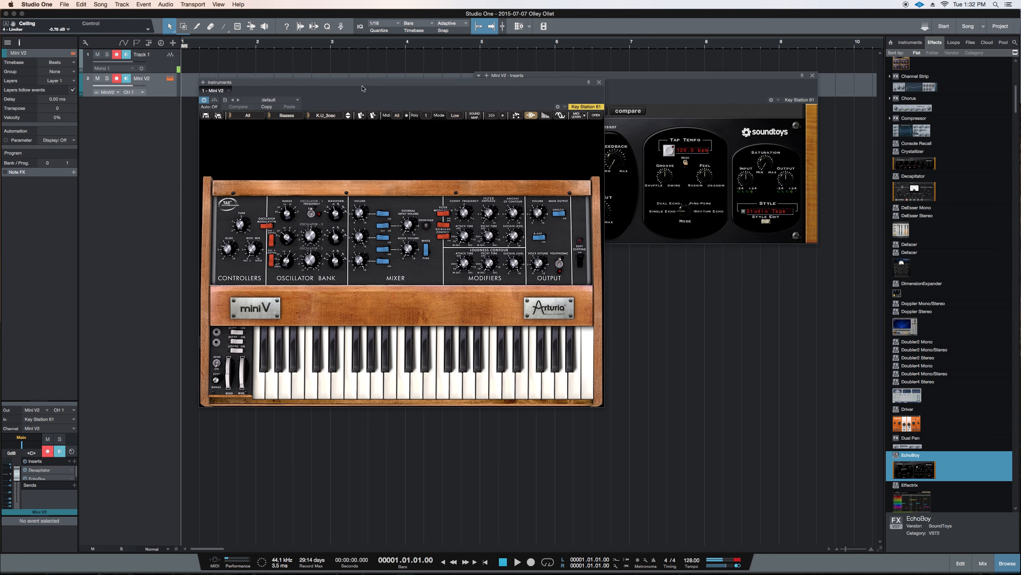
pyautogui.click(150, 84)
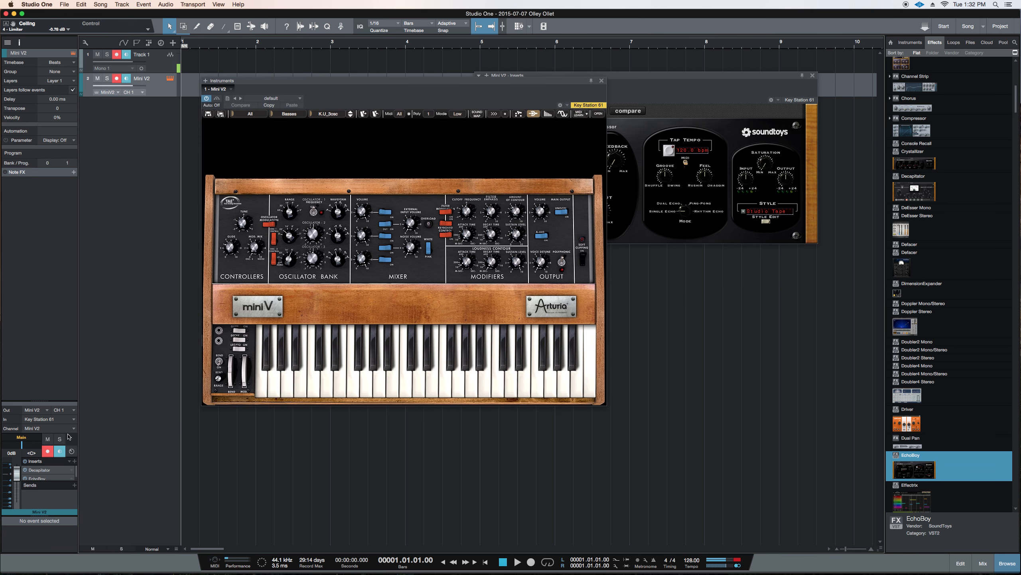
# Pin the EchoBoy editor, open Decapitator from the track's inserts in a second window beneath it, and place Mini V2 beside both
pyautogui.moveTo(43, 401); pyautogui.dragTo(43, 320)
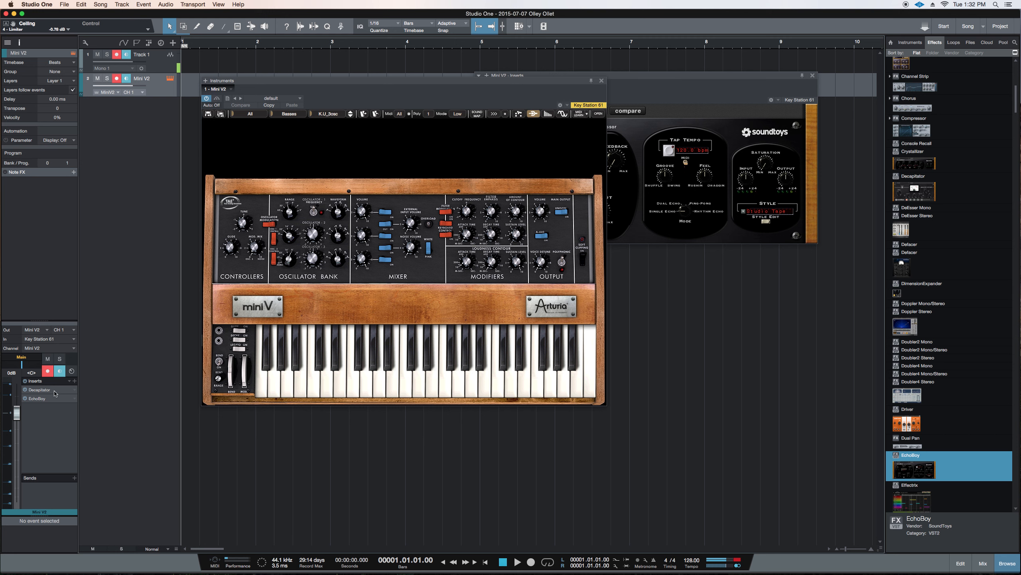
pyautogui.moveTo(783, 88); pyautogui.dragTo(786, 94)
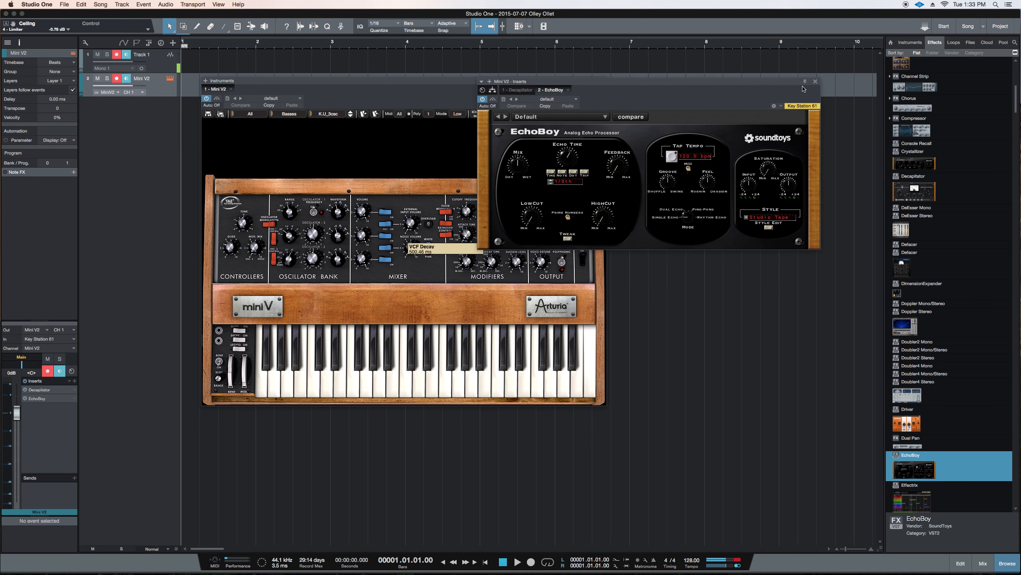
pyautogui.click(38, 389)
pyautogui.moveTo(623, 93); pyautogui.dragTo(727, 263)
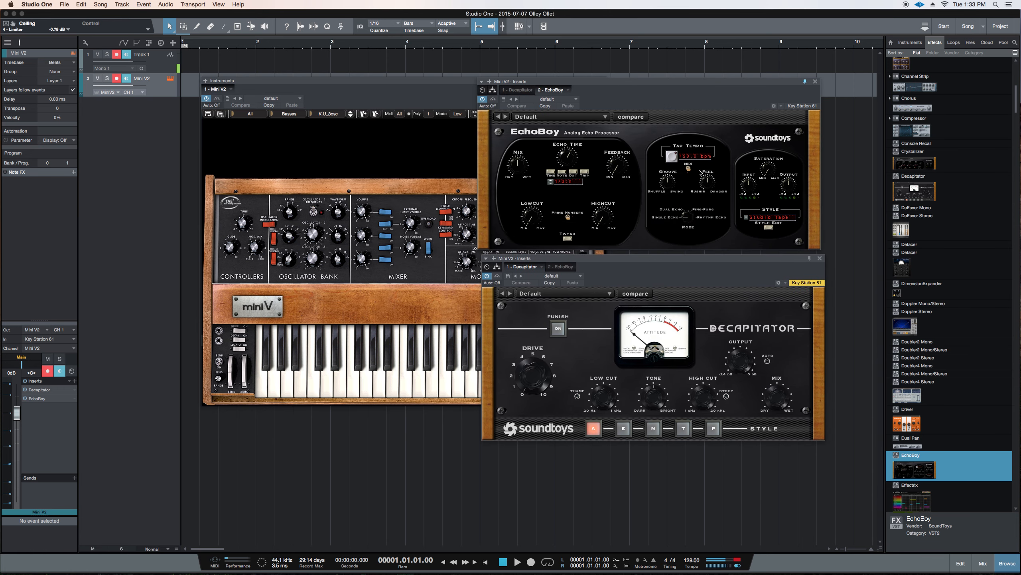
pyautogui.moveTo(377, 90); pyautogui.dragTo(245, 102)
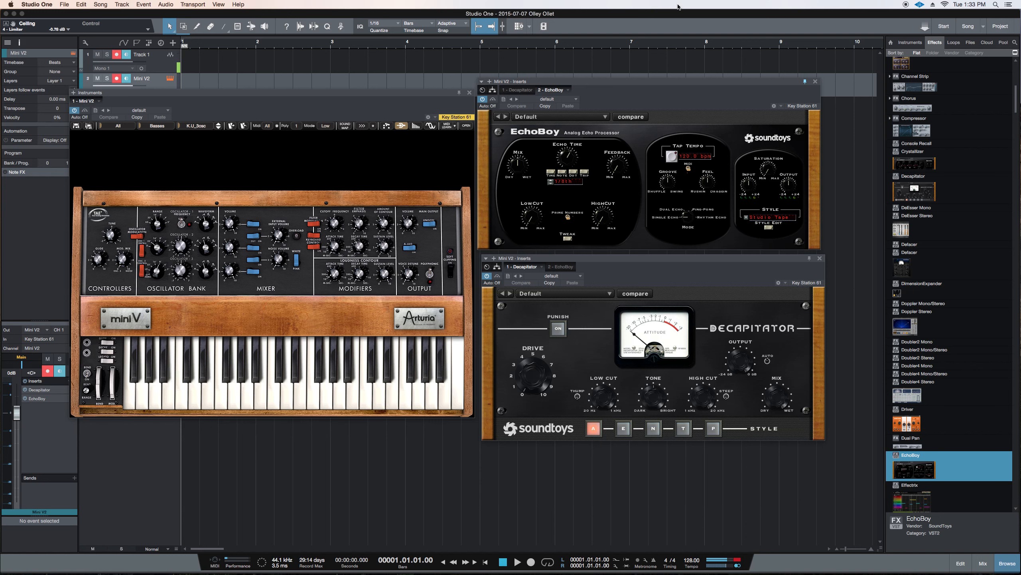
# Hide and show all open plug-in windows together several times, leaving them hidden
pyautogui.press('alt+super+c')
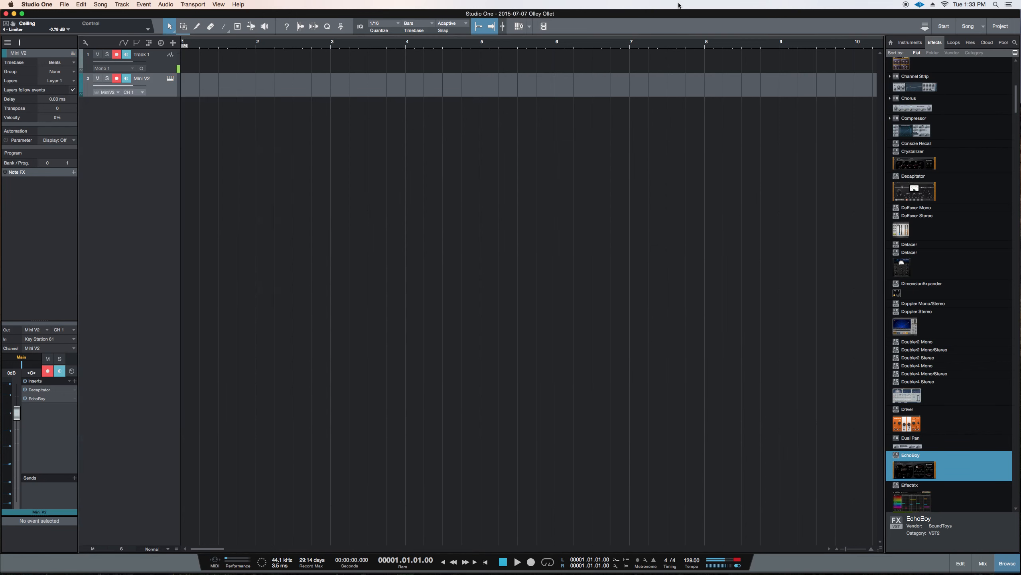
pyautogui.press('alt+super+c')
pyautogui.press('alt+super+c')
pyautogui.press('alt+super+c')
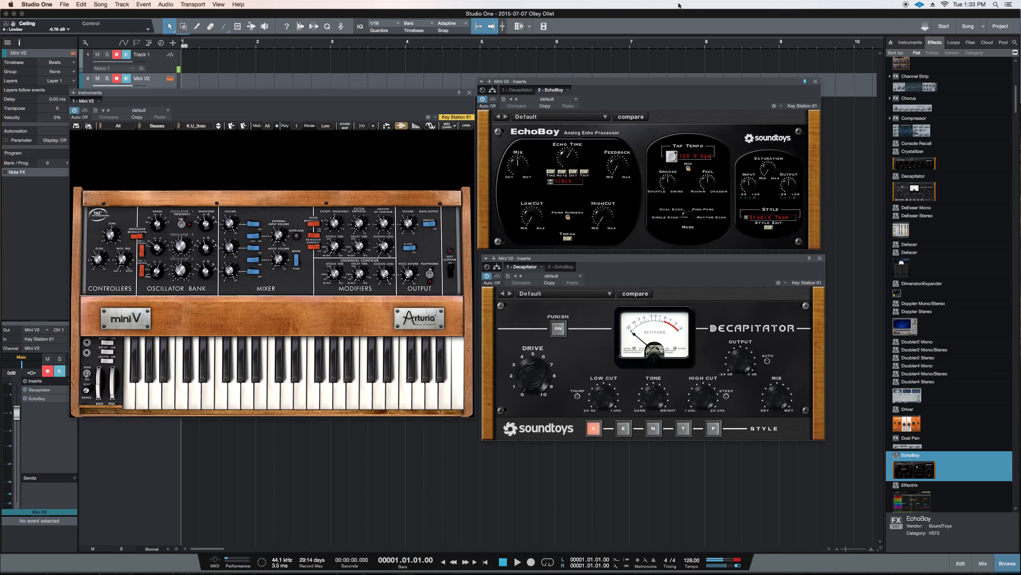
pyautogui.press('alt+super+c')
pyautogui.press('alt+super+c')
pyautogui.press('alt+super+c')
pyautogui.press('alt+super+c')
pyautogui.press('alt+super+c')
pyautogui.press('alt+super+c')
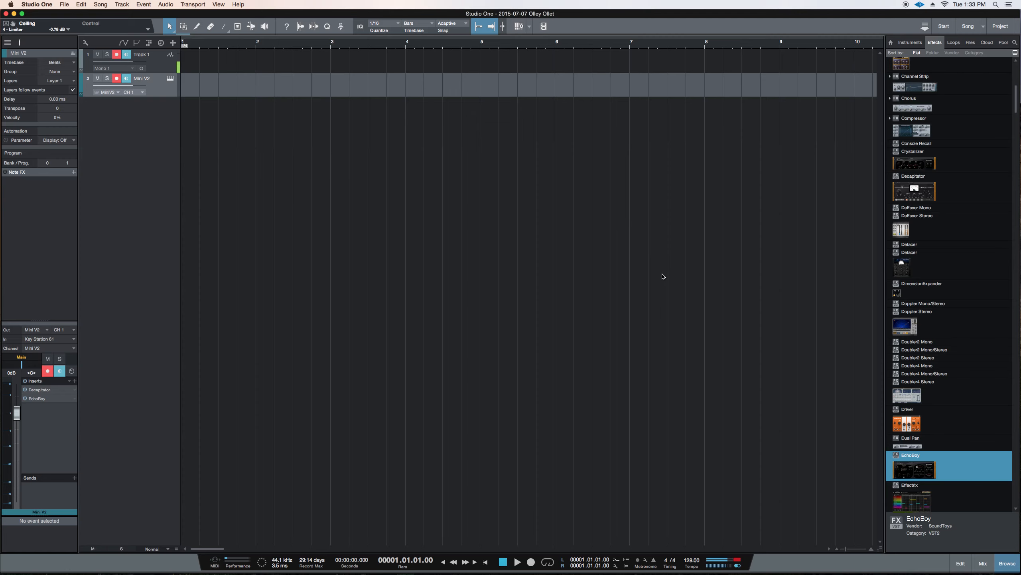
# Toggle all open plug-in windows back into view, and look up the View command Toggle Floating Windows in the keyboard shortcut preferences
pyautogui.press('alt+super+c')
pyautogui.press('alt+super+c')
pyautogui.press('alt+super+c')
pyautogui.press('alt+super+c')
pyautogui.press('alt+super+c')
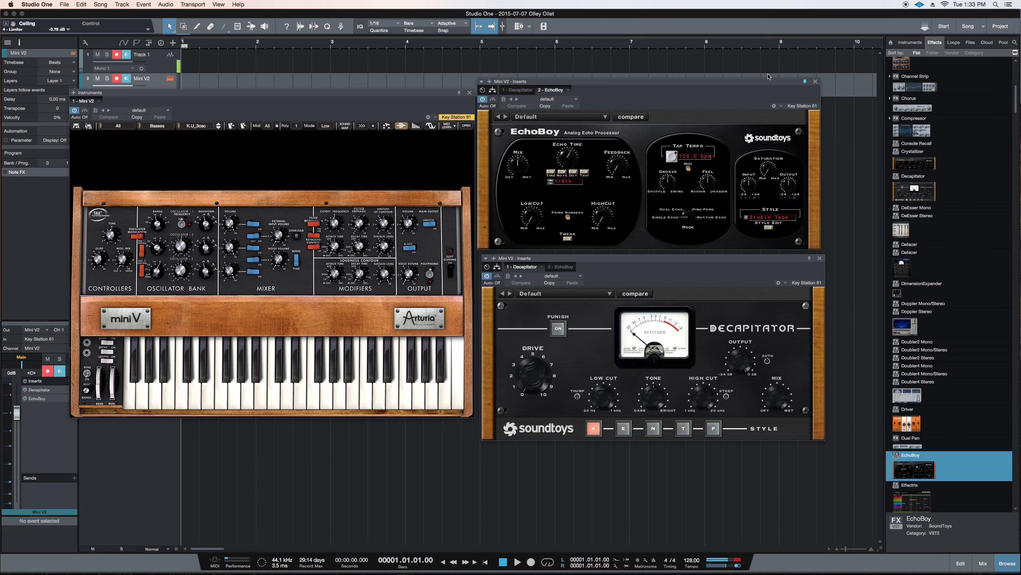
pyautogui.press('super+comma')
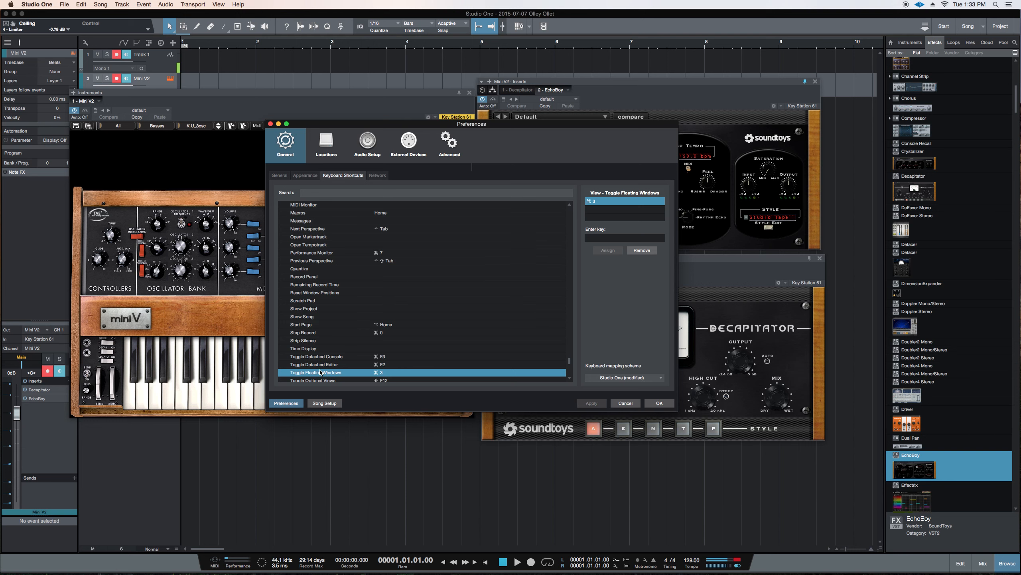
pyautogui.click(628, 404)
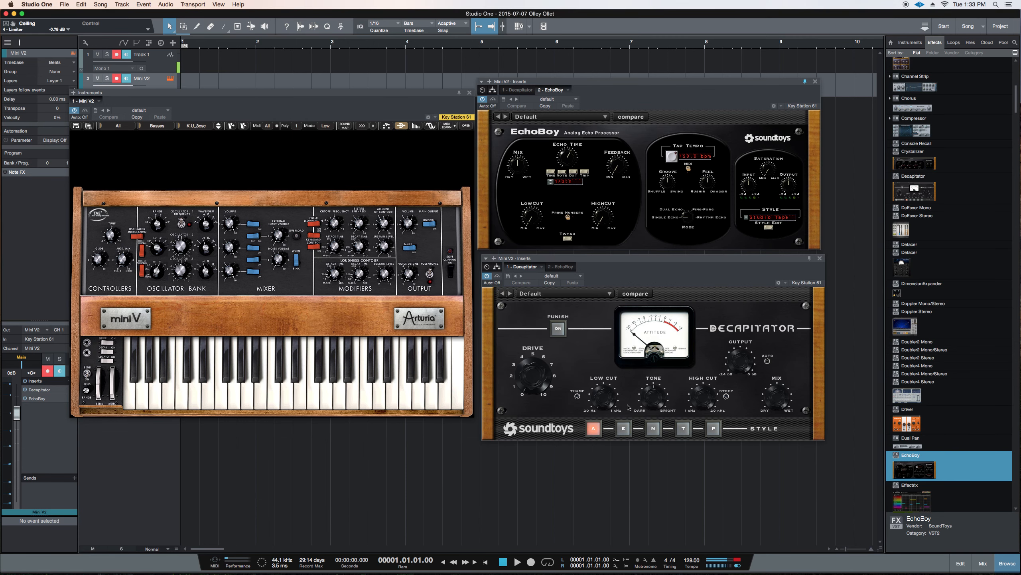
# Focus the EchoBoy editor, and show and hide the instrument and effect editors separately several times, leaving all of them hidden
pyautogui.click(613, 130)
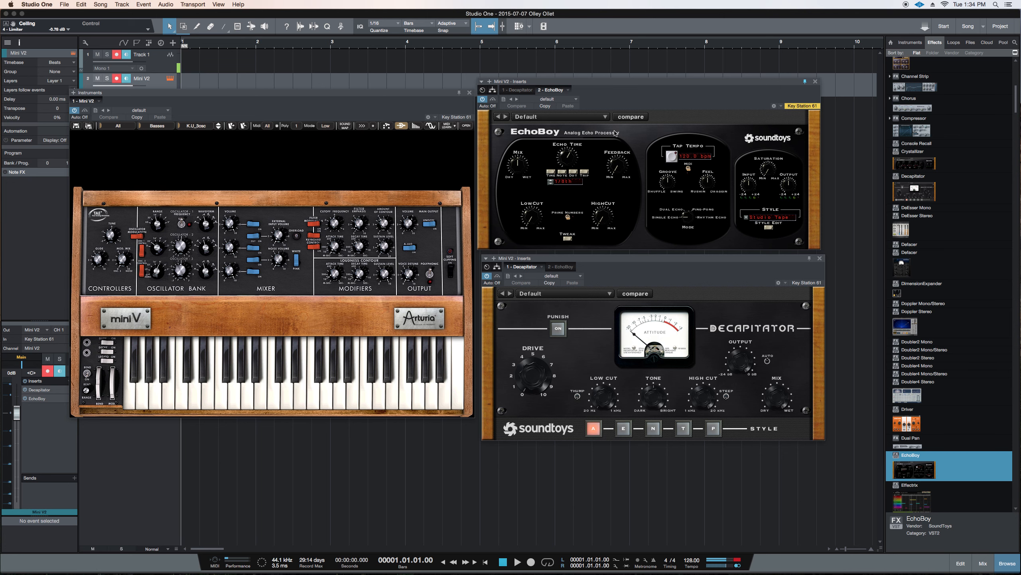
pyautogui.hotkey('shift', 'F11')
pyautogui.hotkey('shift', 'F11')
pyautogui.hotkey('shift', 'F11')
pyautogui.press('F11')
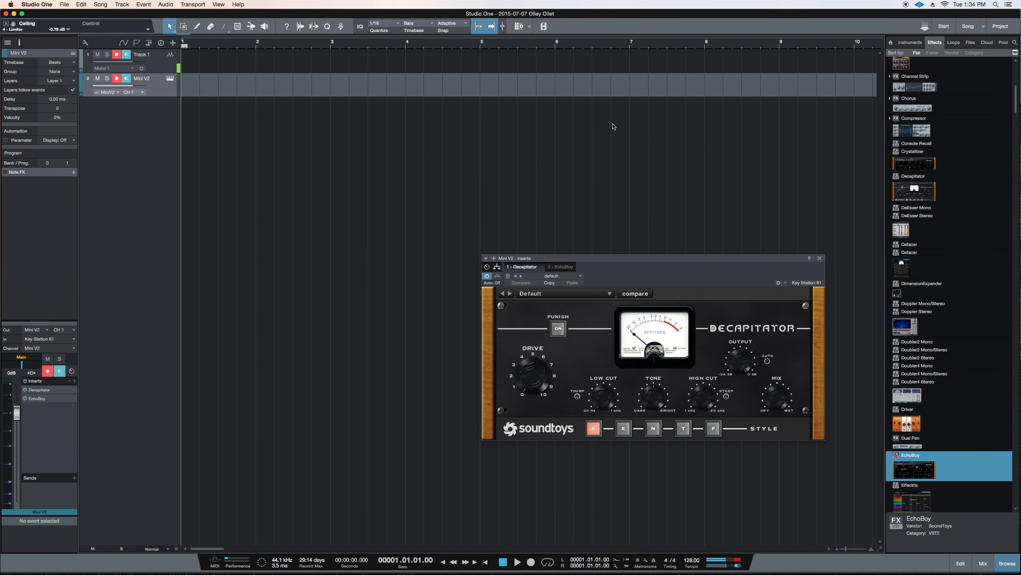
pyautogui.press('F11')
pyautogui.press('F11')
pyautogui.press('F11')
pyautogui.press('F11')
pyautogui.press('F11')
pyautogui.press('F11')
pyautogui.press('F11')
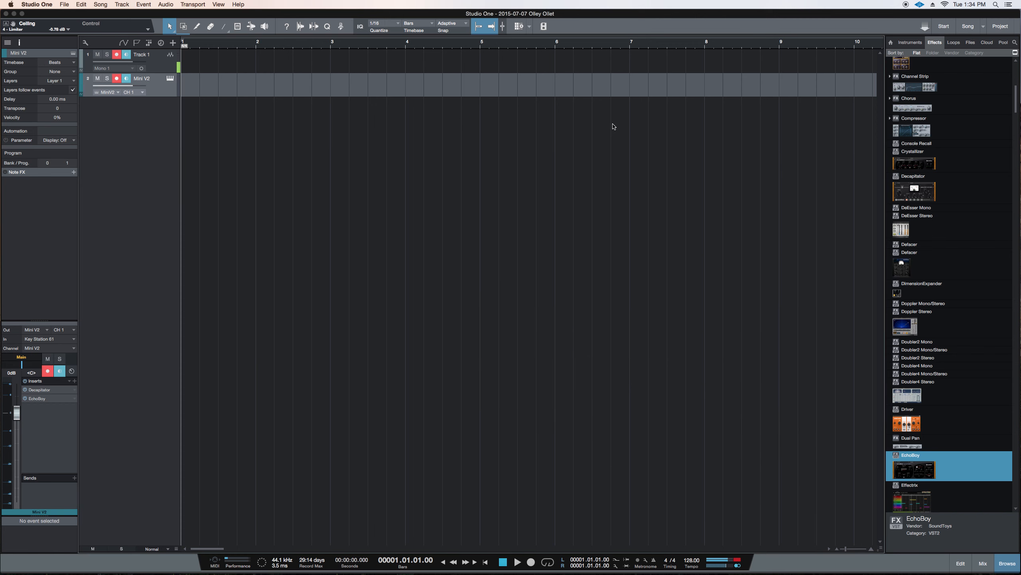
pyautogui.hotkey('shift', 'F11')
pyautogui.hotkey('shift', 'F11')
# Search the browser for "nexus" and add the Nexus instrument to the arrangement on a new track
pyautogui.press('F7')
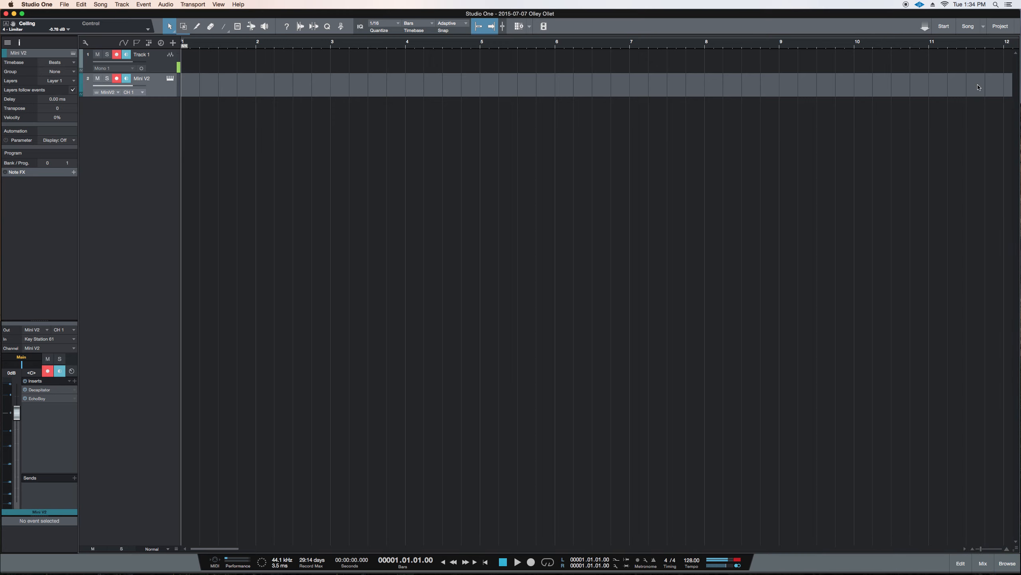
pyautogui.press('super+f')
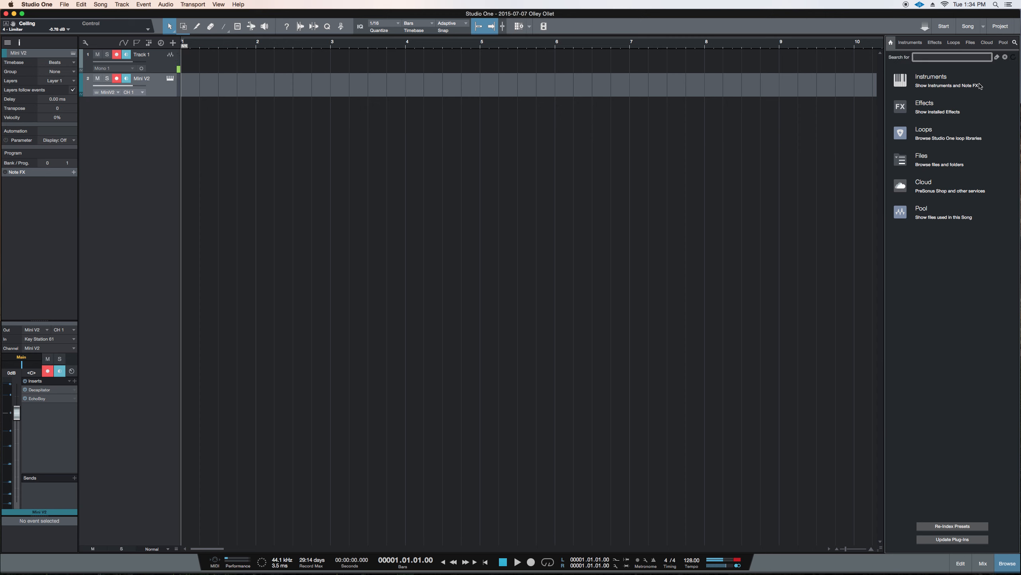
pyautogui.press('Return')
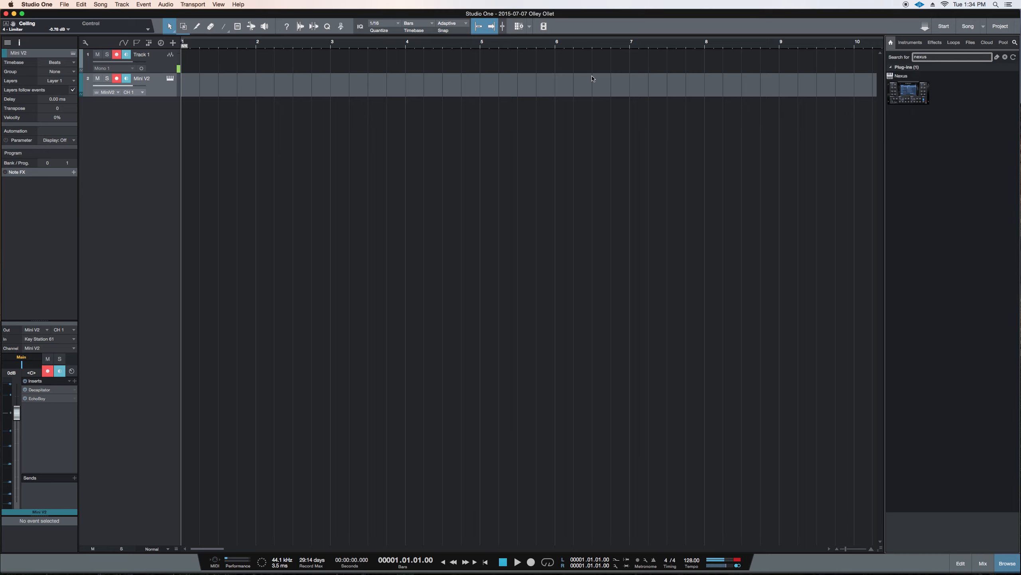
pyautogui.moveTo(904, 96); pyautogui.dragTo(529, 81)
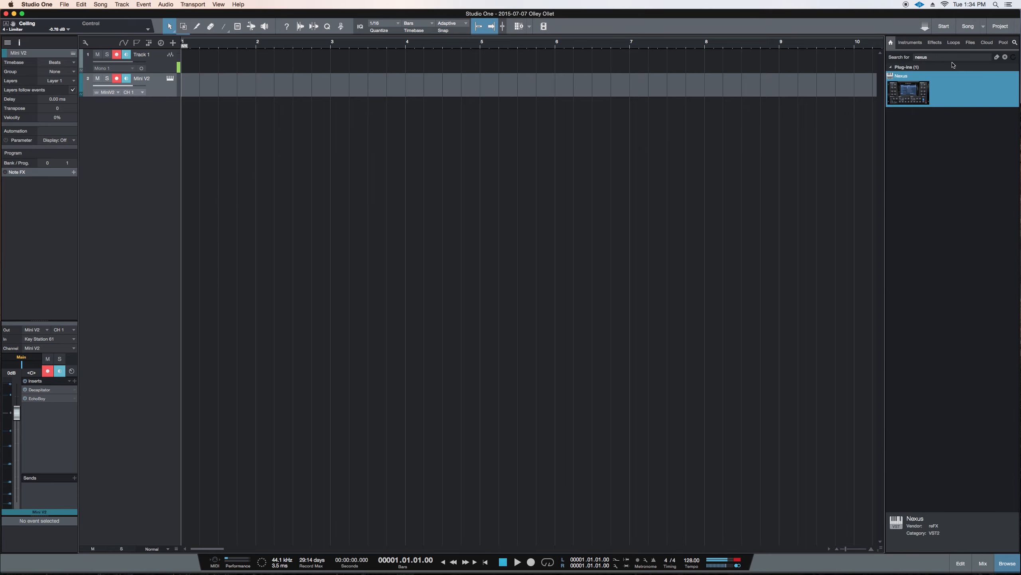
# Search the browser for "compres", insert RCompressor Stereo on the Nexus track, and move its editor up beside the Nexus window
pyautogui.write('compreso')
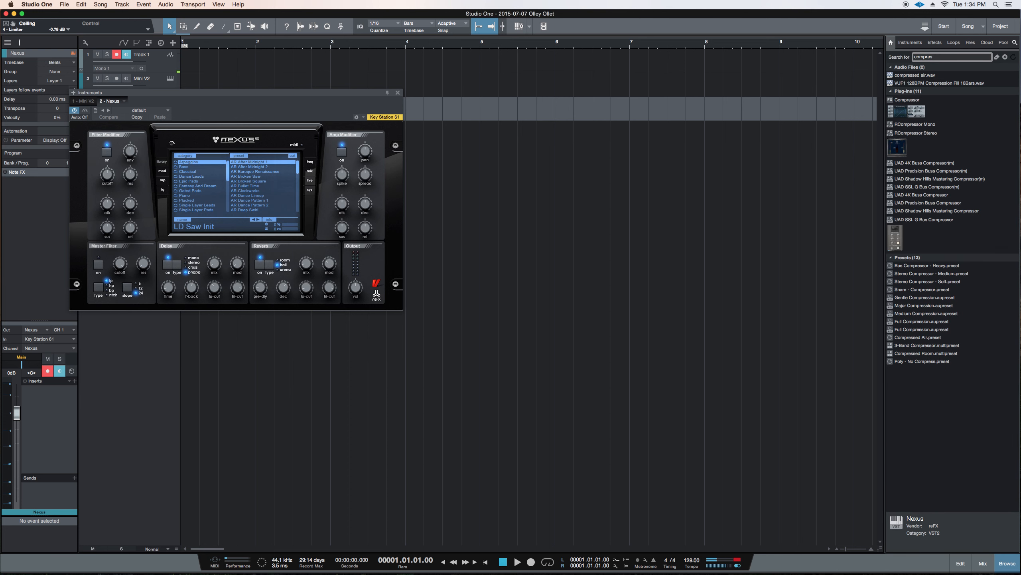
pyautogui.moveTo(900, 139); pyautogui.dragTo(46, 409)
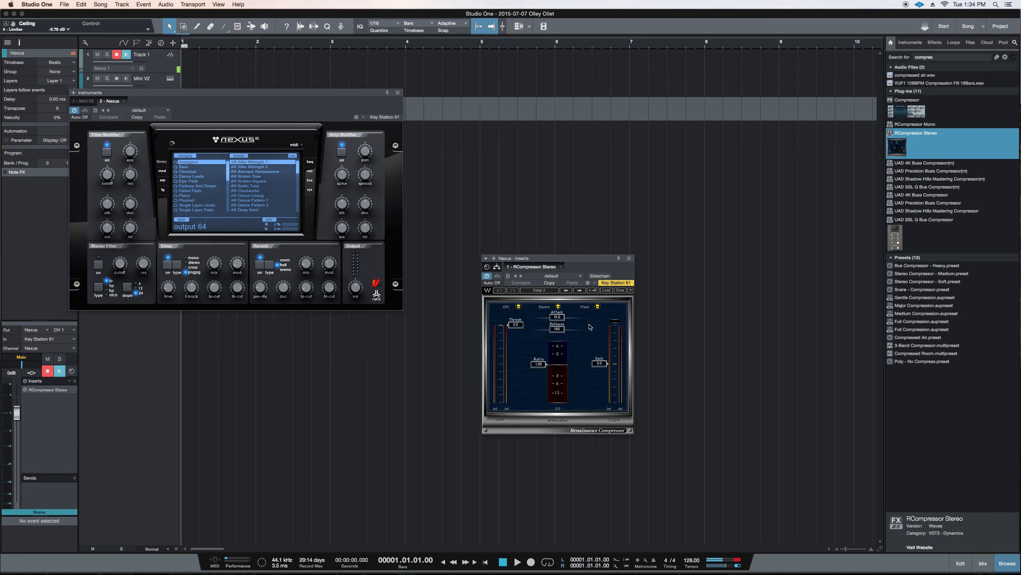
pyautogui.moveTo(585, 266); pyautogui.dragTo(568, 159)
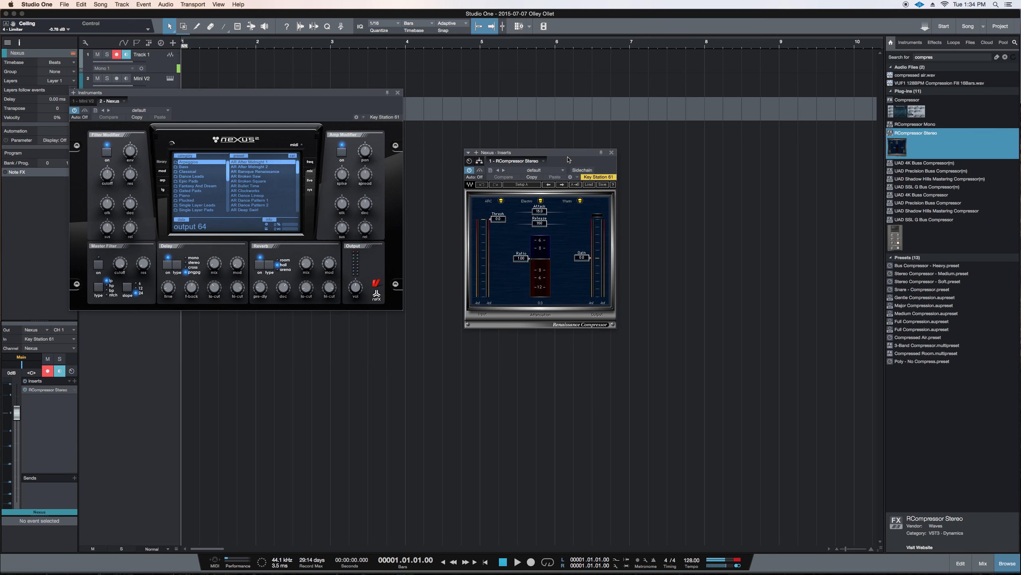
# Lower the RCompressor threshold and raise its gain to 5.1 dB, finishing with the plug-in windows hidden
pyautogui.moveTo(497, 222); pyautogui.dragTo(498, 269)
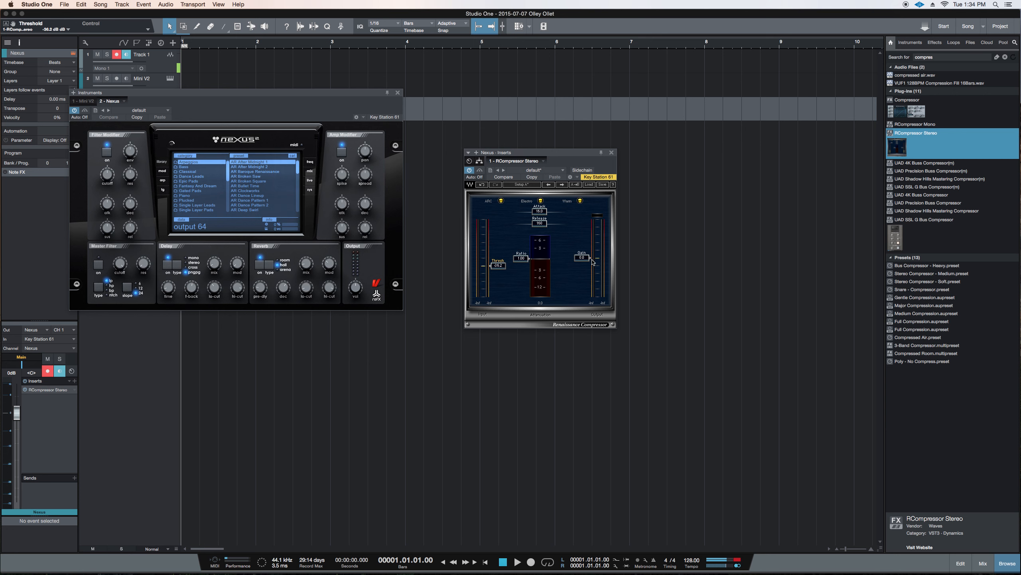
pyautogui.moveTo(593, 263); pyautogui.dragTo(584, 252)
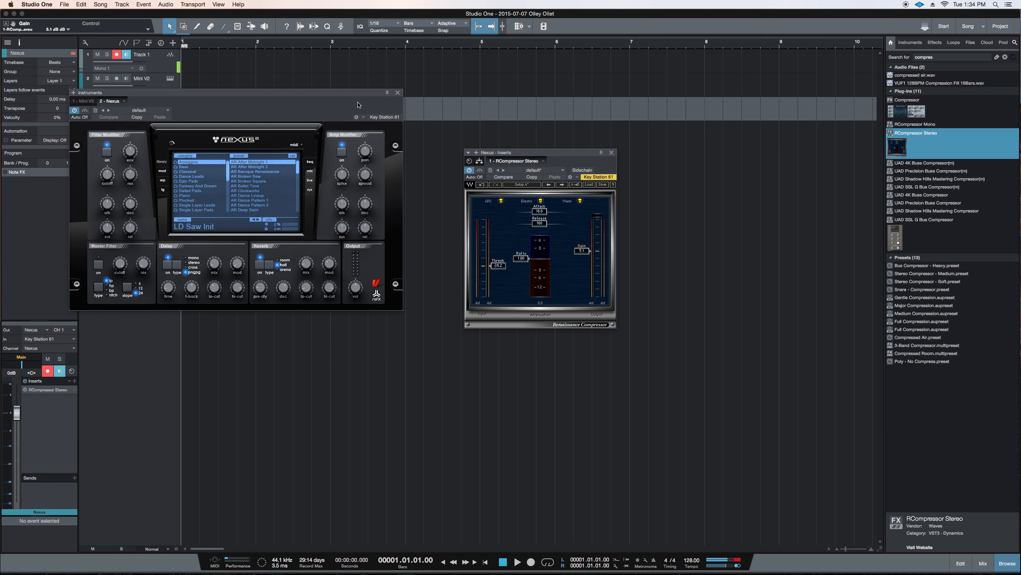
pyautogui.moveTo(325, 107); pyautogui.dragTo(461, 213)
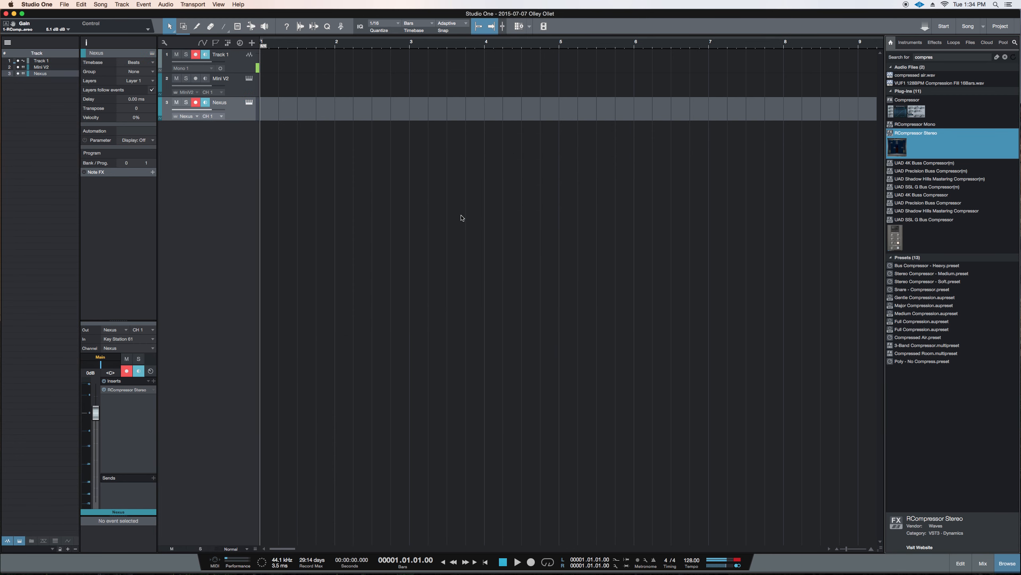
# Show and hide the track list and the track inspector separately several times, leaving both hidden
pyautogui.hotkey('shift', 'F4')
pyautogui.hotkey('shift', 'F4')
pyautogui.hotkey('shift', 'F4')
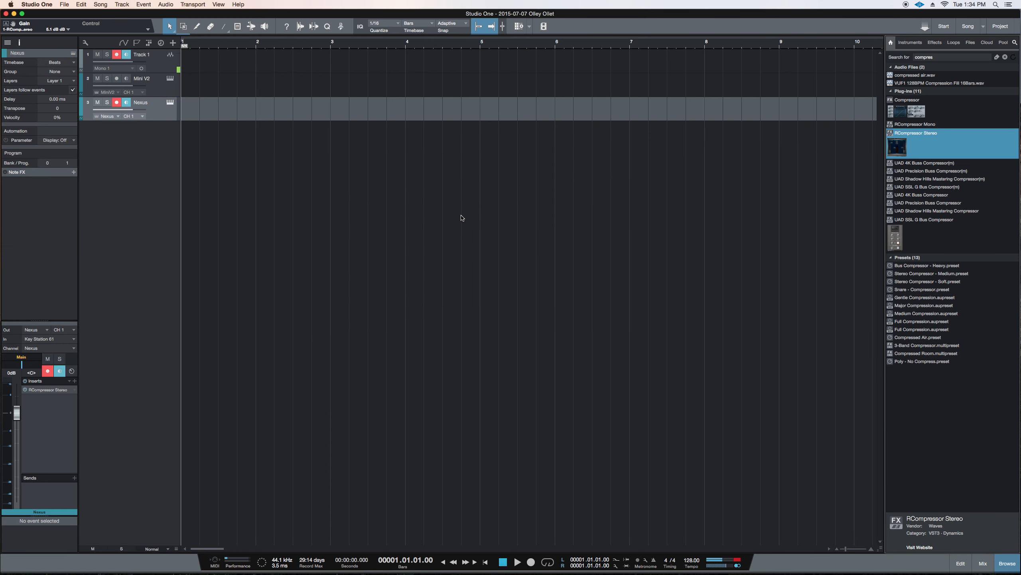
pyautogui.press('F4')
pyautogui.press('F4')
pyautogui.press('F4')
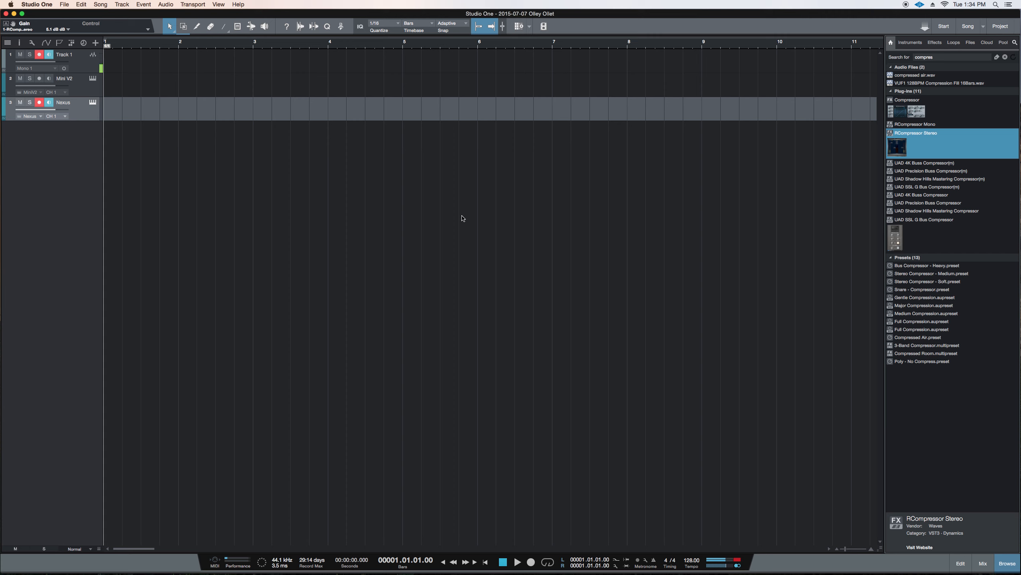